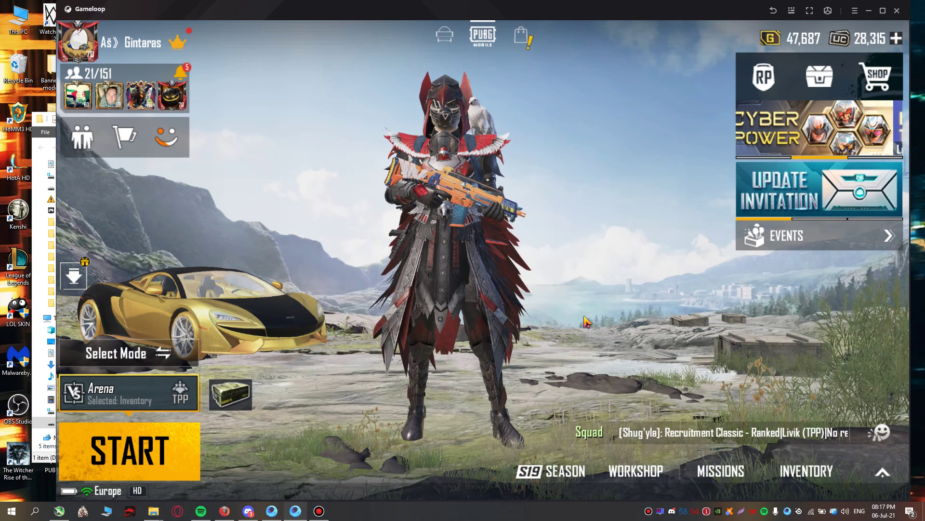
Close Gameloop's about panel, lock the mouse while the match loads, and pull down the notification shade.
left_click(271, 511)
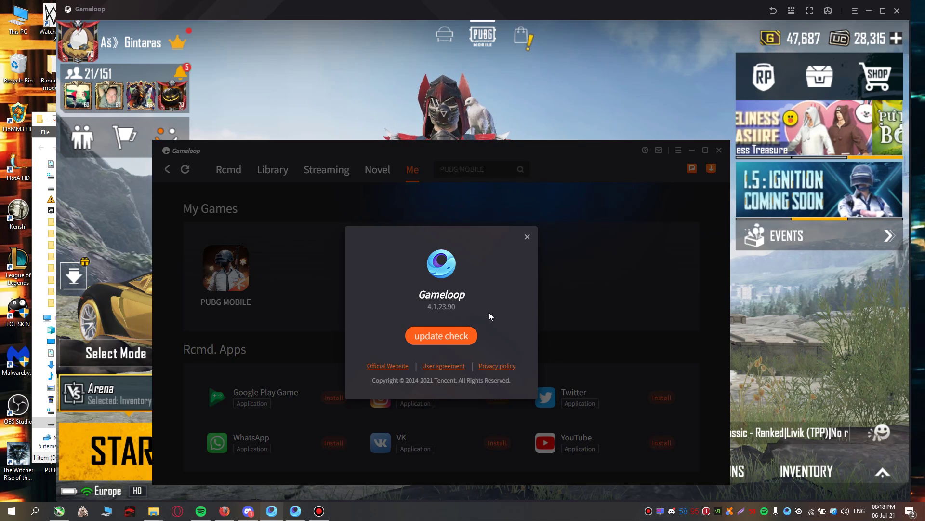
left_click(354, 82)
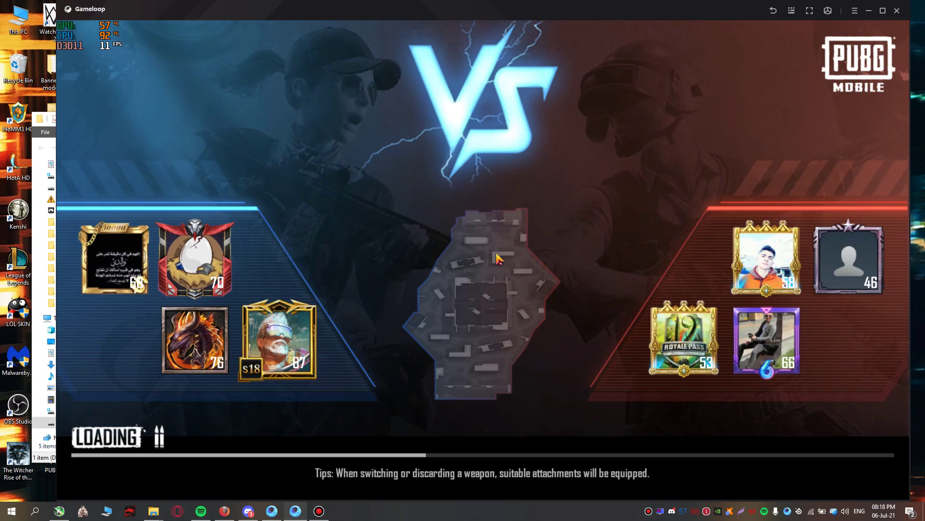
key("ctrl")
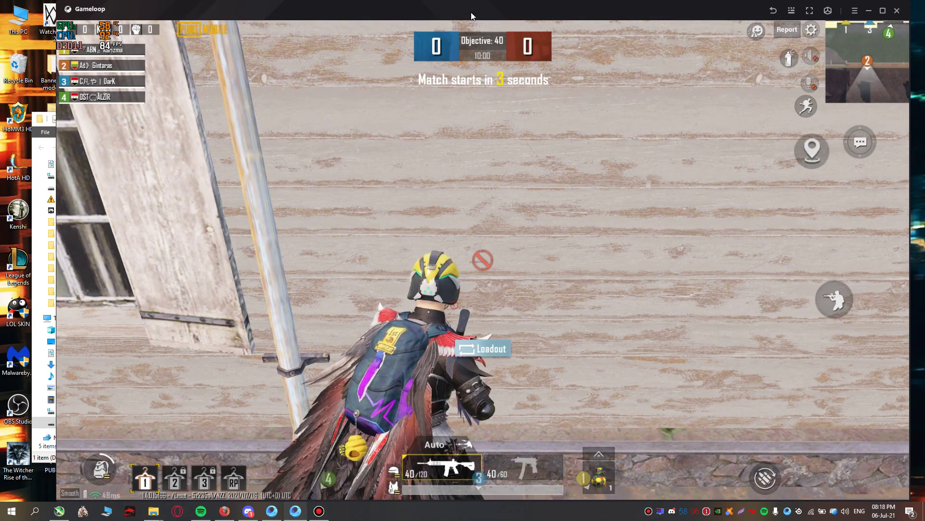
mouse_move(471, 16)
left_mouse_down()
mouse_move(539, 289)
mouse_move(513, 382)
left_mouse_up()
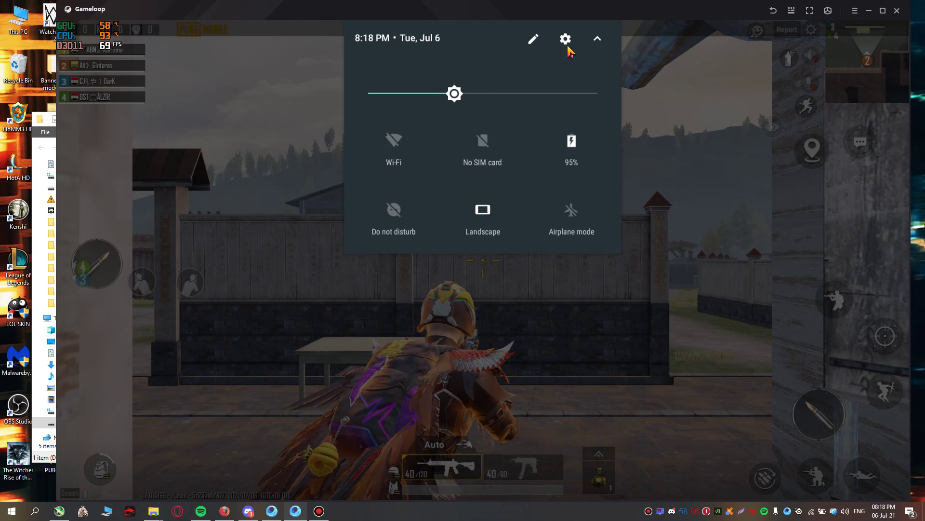
From the quick-settings gear, tap Build number in About tablet to confirm developer mode, then return.
left_click(566, 41)
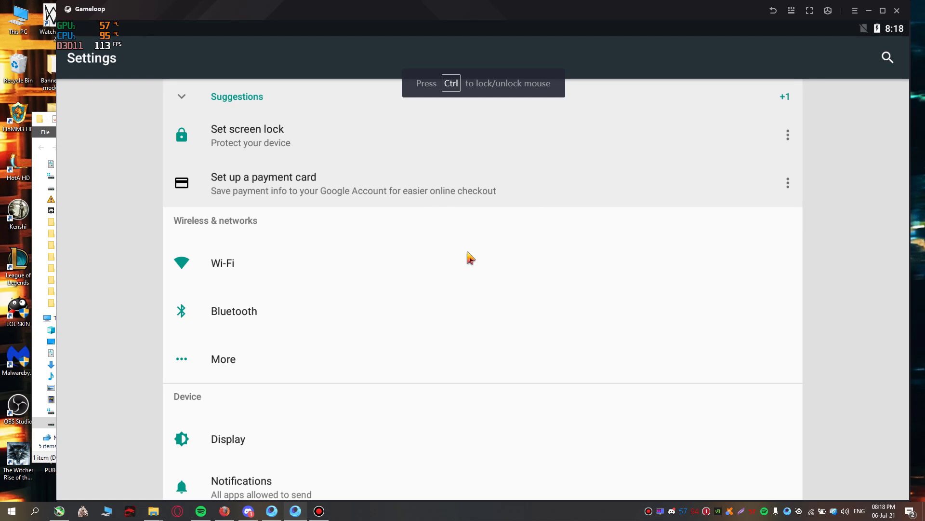
scroll(463, 216, "down", 3)
scroll(452, 304, "down", 10)
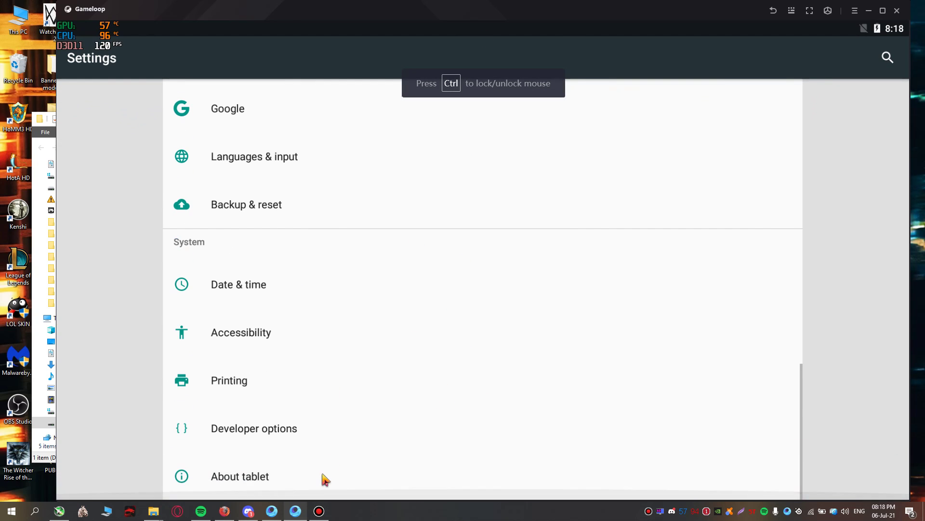
left_click(251, 483)
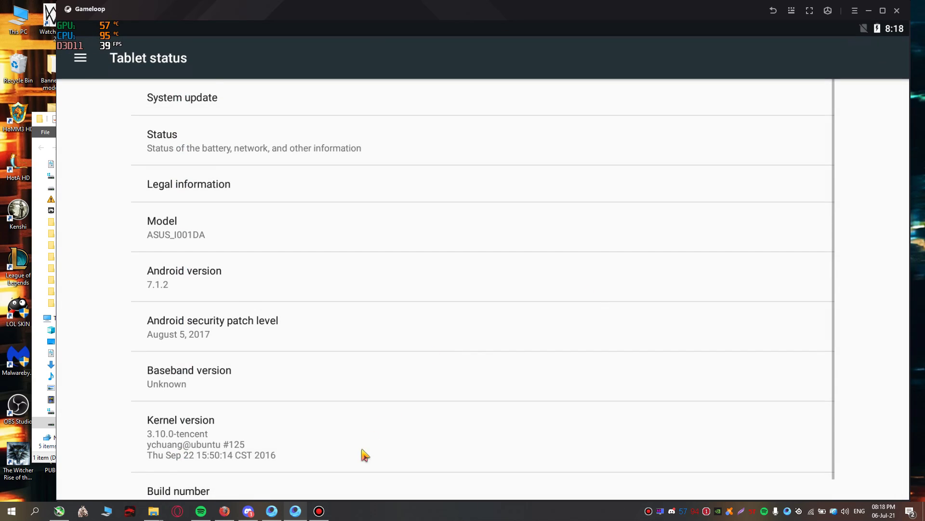
scroll(363, 455, "down", 2)
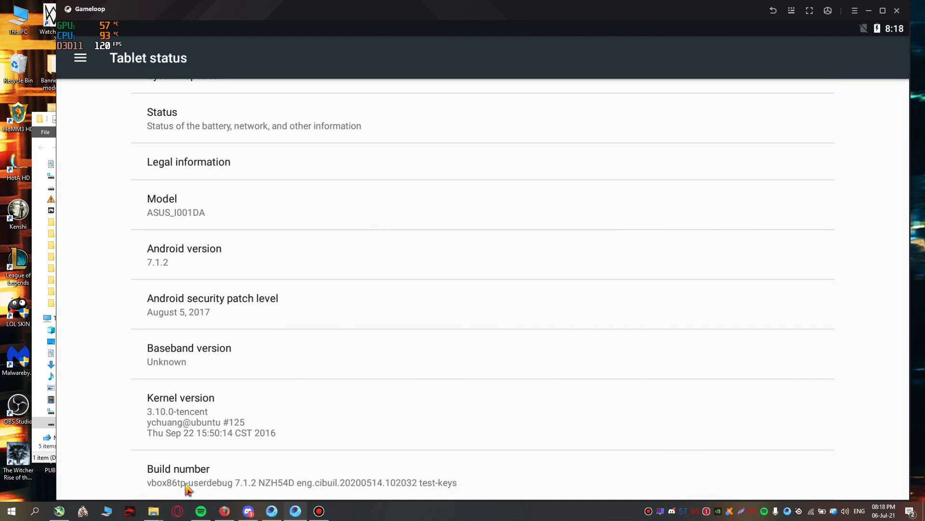
left_click(346, 484)
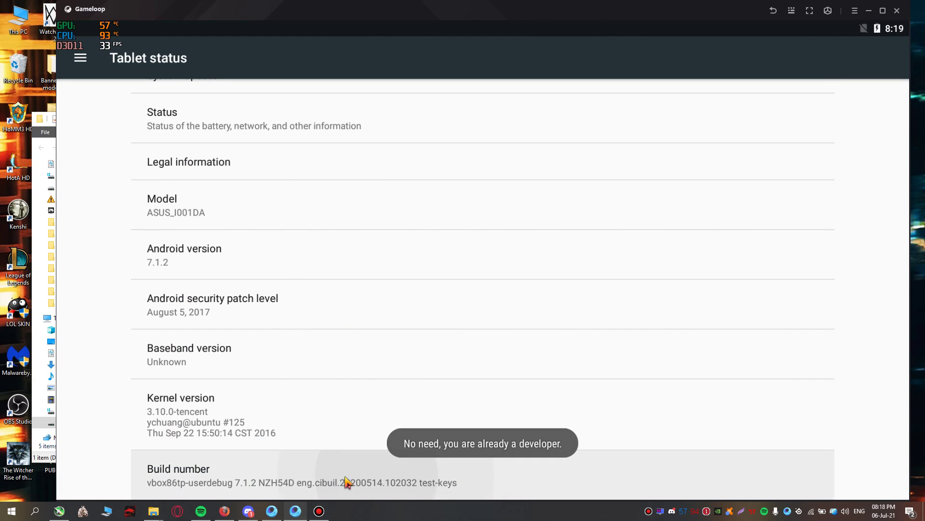
left_click(346, 484)
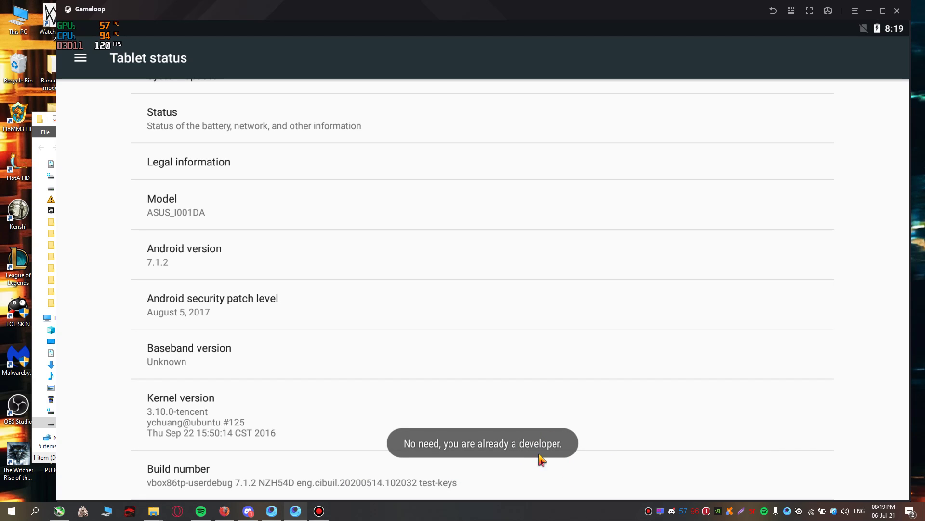
left_click(773, 10)
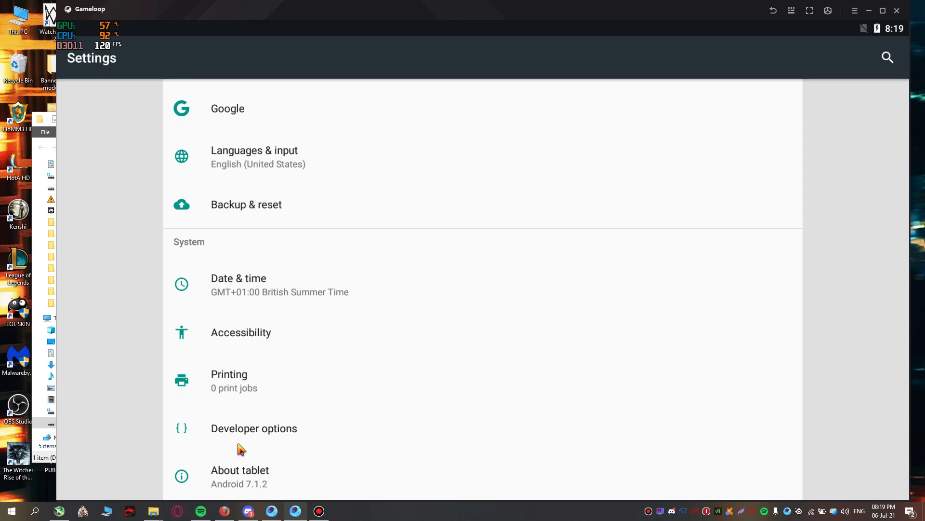
Switch on Show taps in Developer options and back out twice to the PUBG match.
left_click(286, 432)
scroll(398, 374, "down", 2)
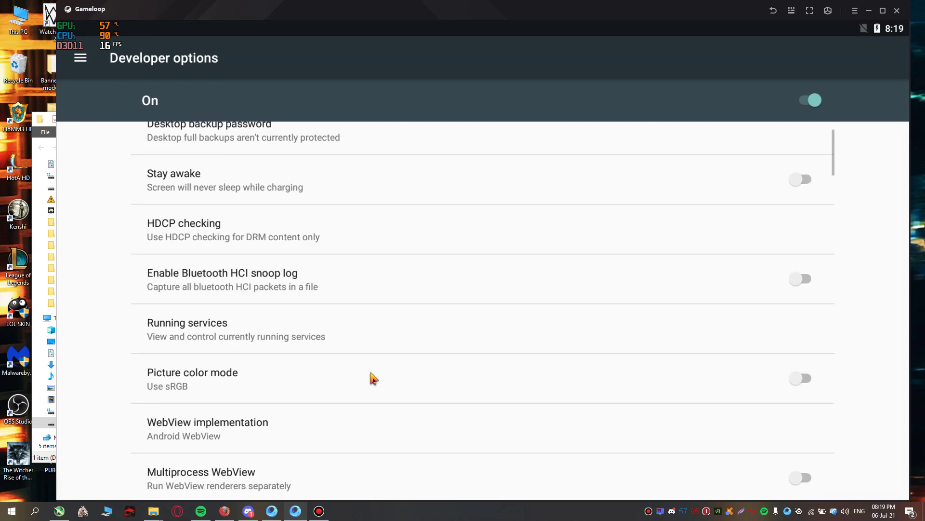
scroll(372, 379, "down", 4)
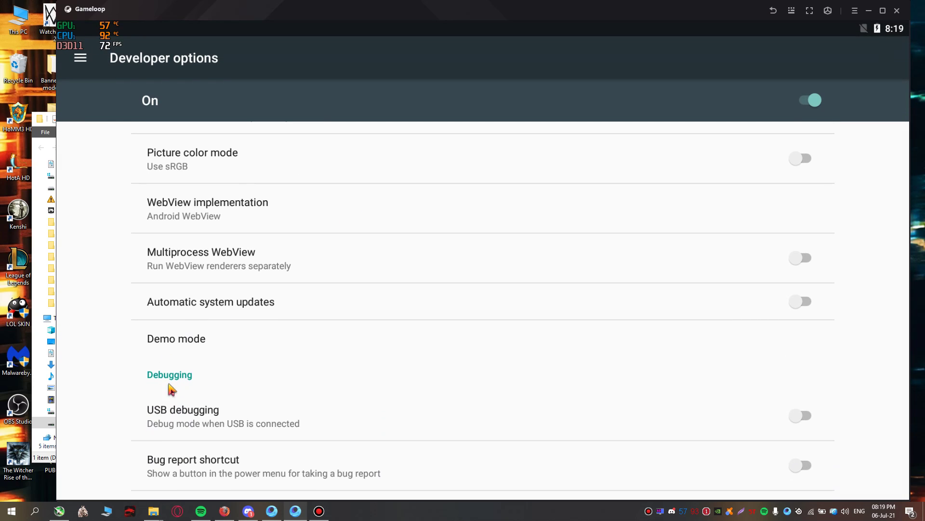
scroll(171, 389, "down", 1)
scroll(257, 320, "down", 3)
scroll(256, 314, "down", 3)
scroll(219, 192, "down", 3)
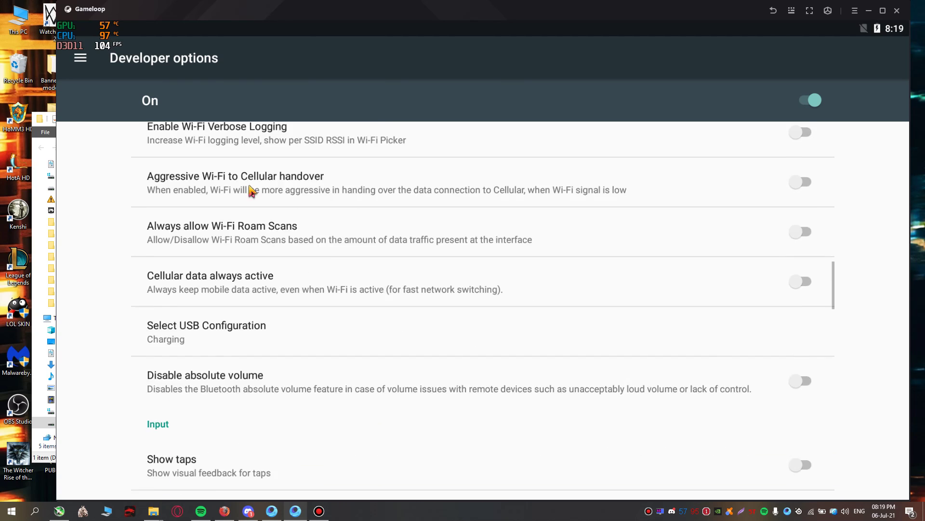
scroll(217, 325, "down", 3)
scroll(217, 221, "down", 3)
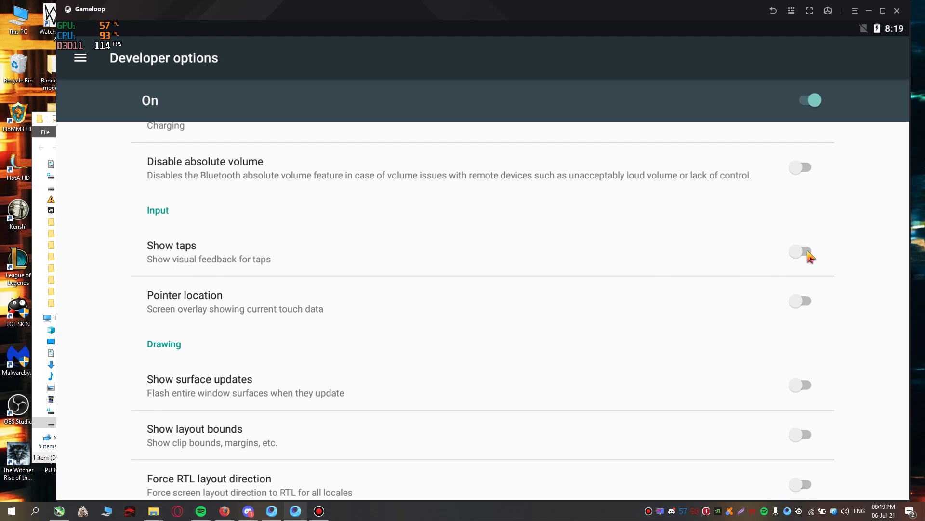
left_click(807, 253)
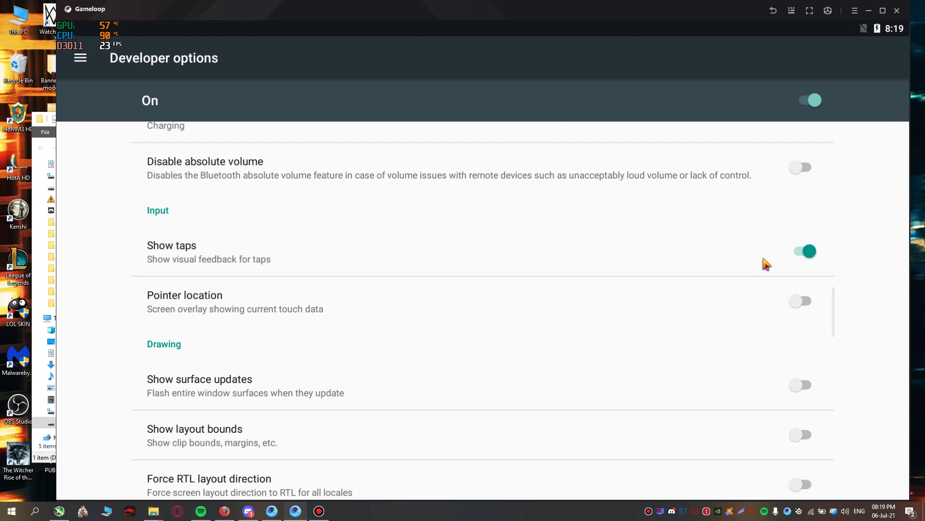
left_click(773, 11)
left_click(773, 11)
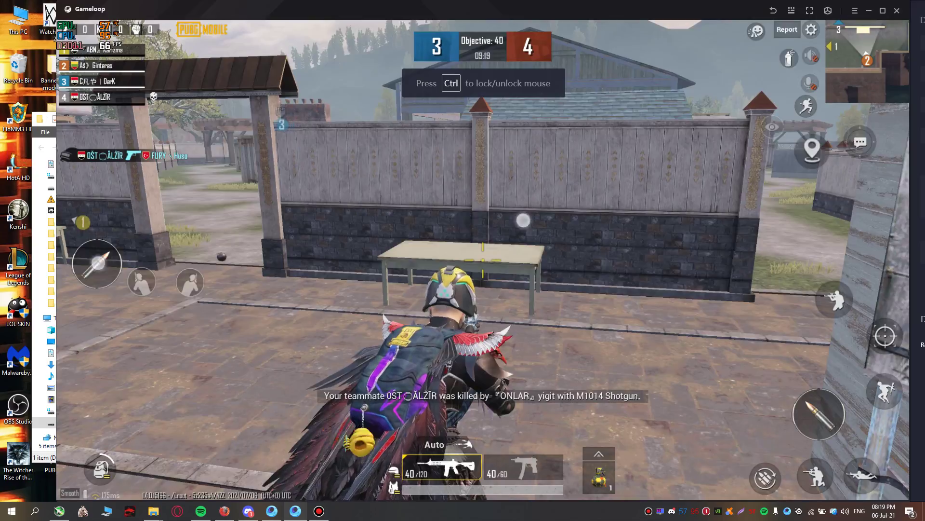
Play full screen along the wall, firing while turning, then leave full screen and open the emulator menu.
key("F11")
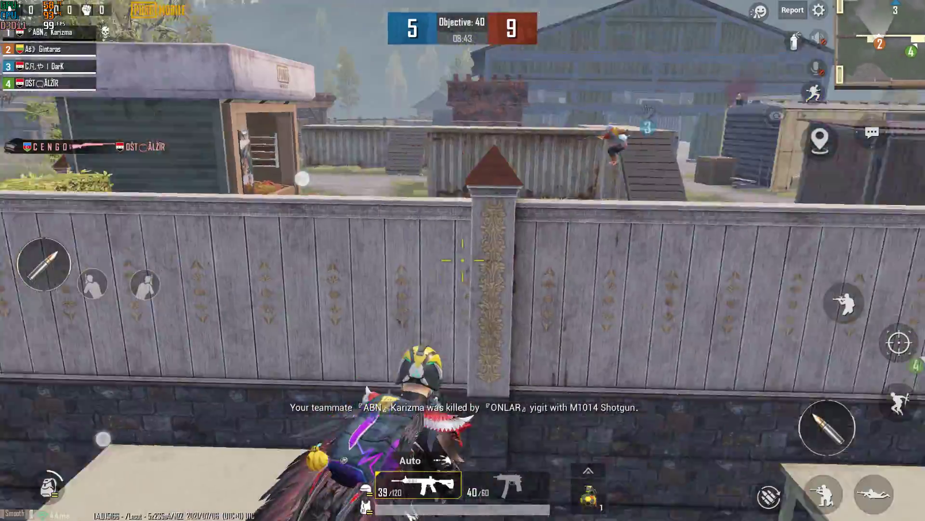
key("w")
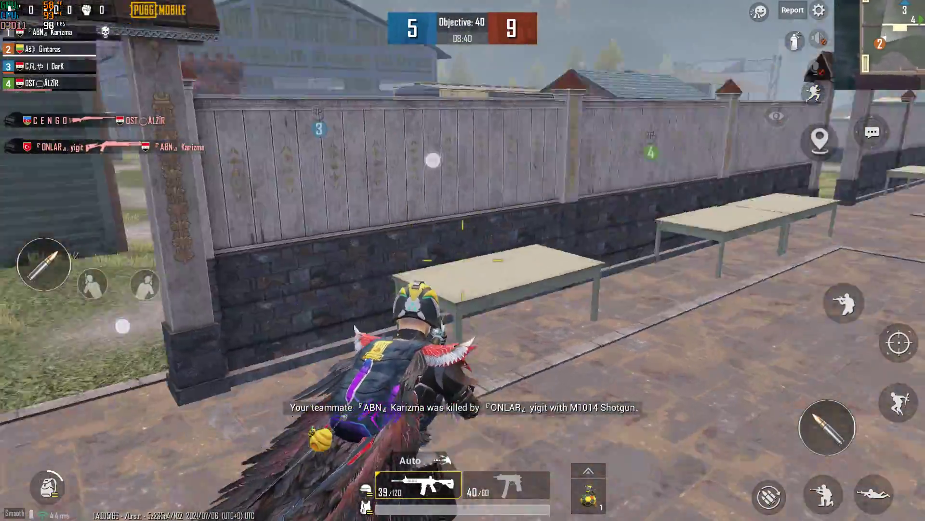
left_click(432, 160)
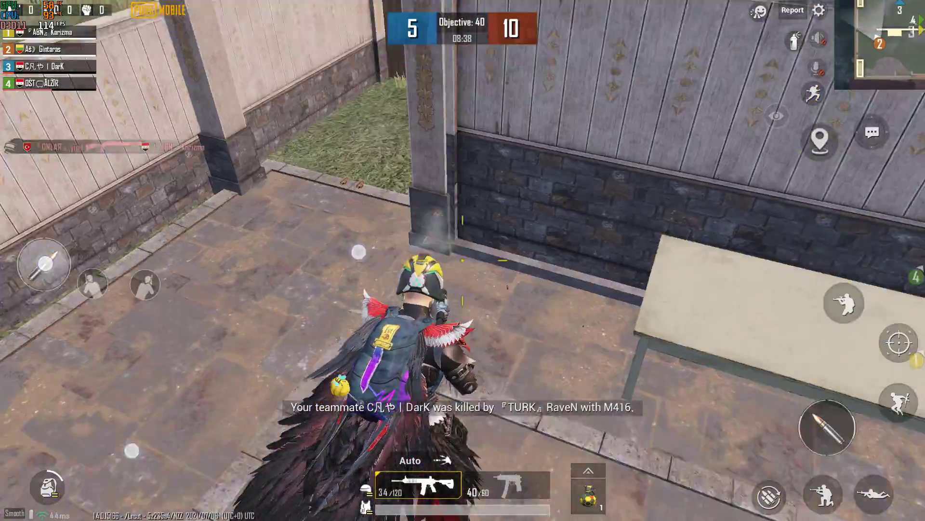
left_click_drag(359, 252, 515, 265)
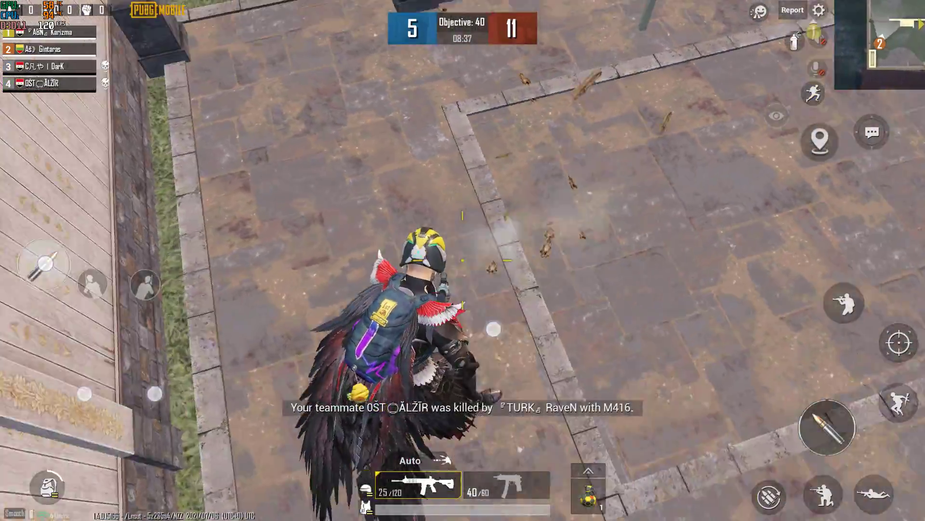
key("w")
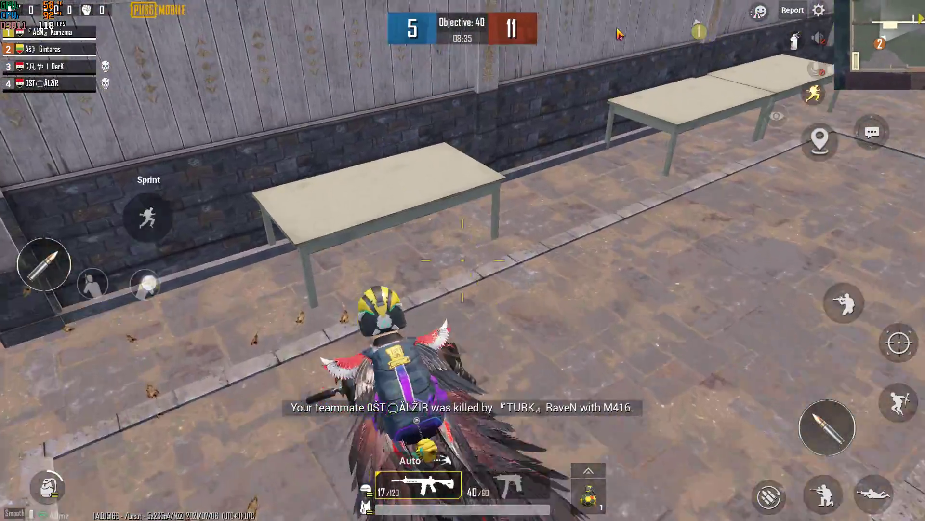
left_click_drag(515, 266, 602, 127)
key("ctrl")
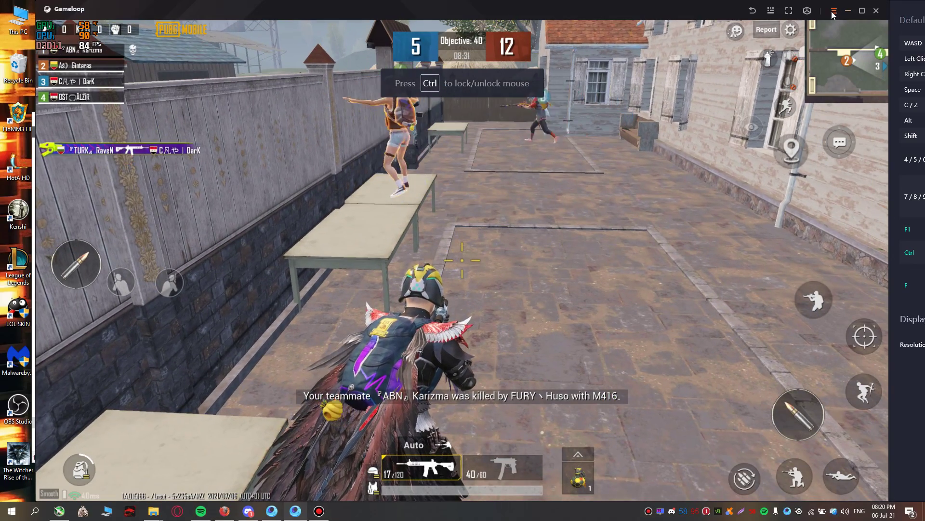
left_click(833, 10)
left_click(834, 95)
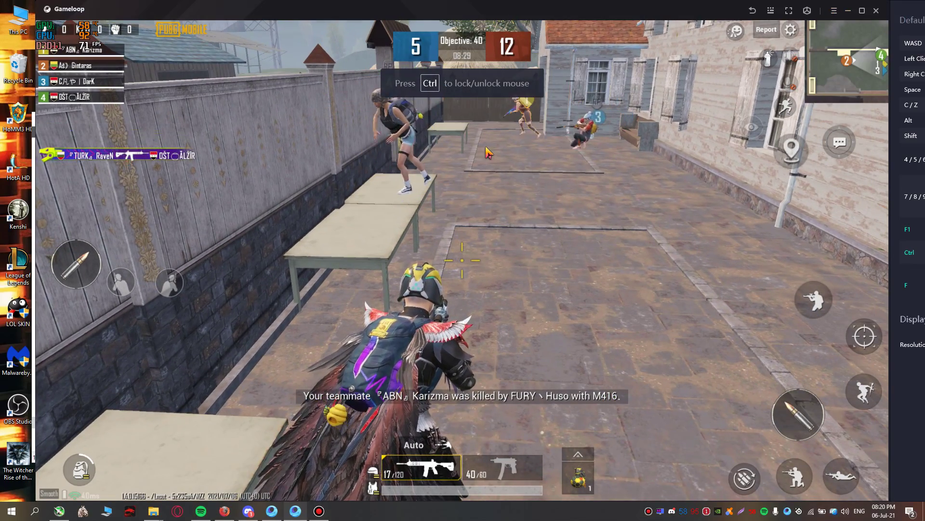
left_click(306, 220)
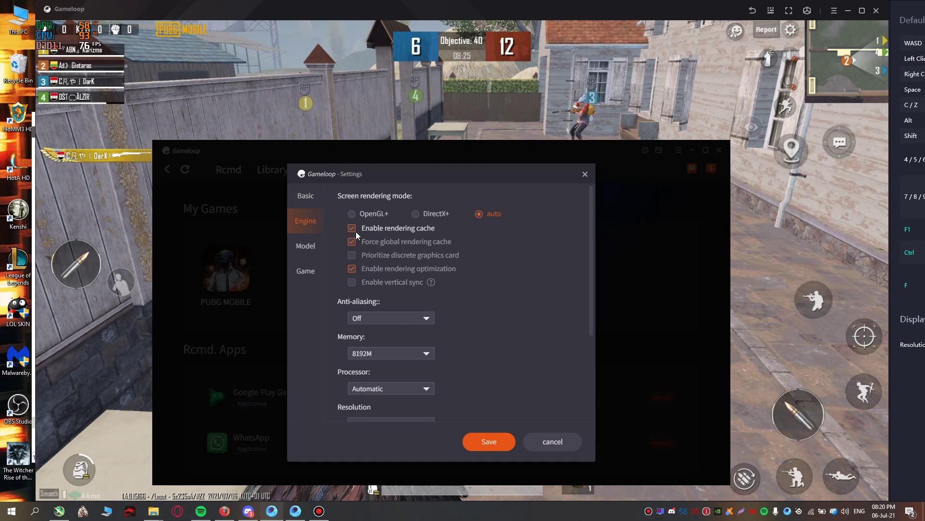
scroll(503, 325, "down", 1)
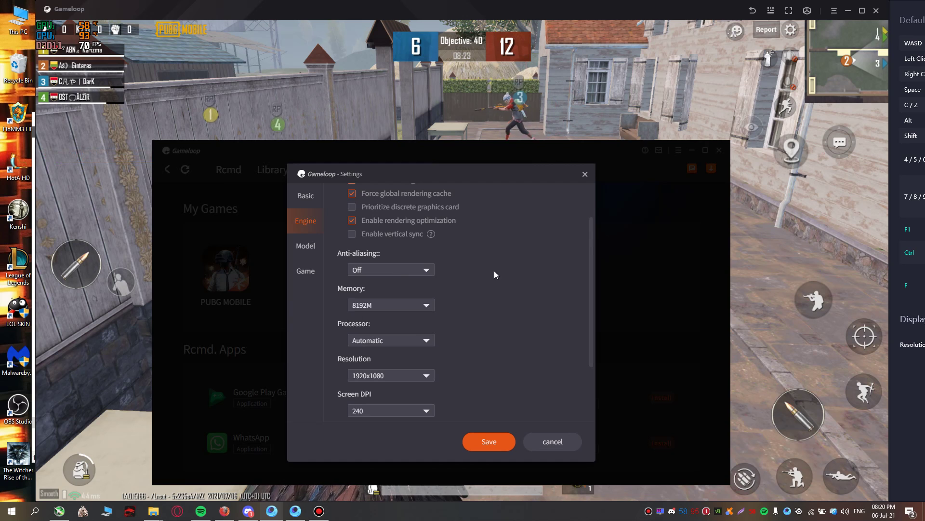
scroll(493, 270, "down", 2)
scroll(465, 284, "down", 1)
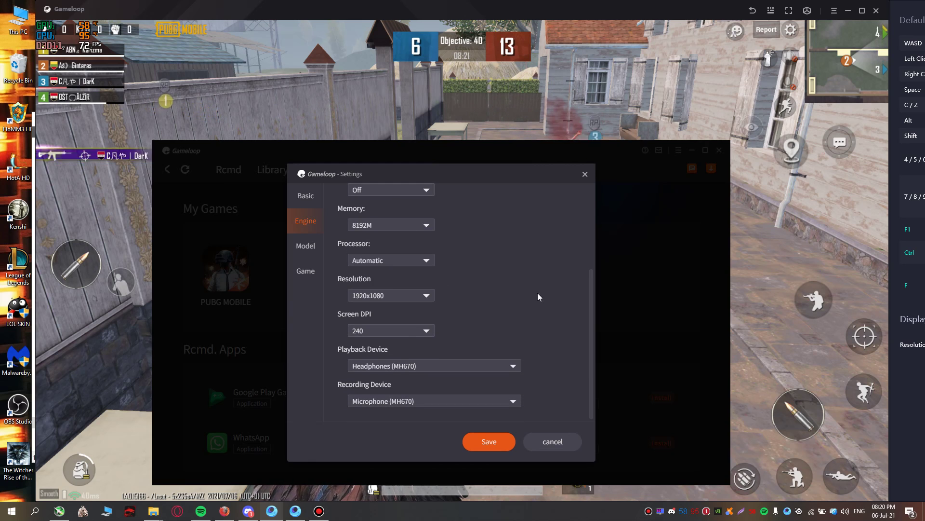
left_click(359, 260)
left_click(439, 272)
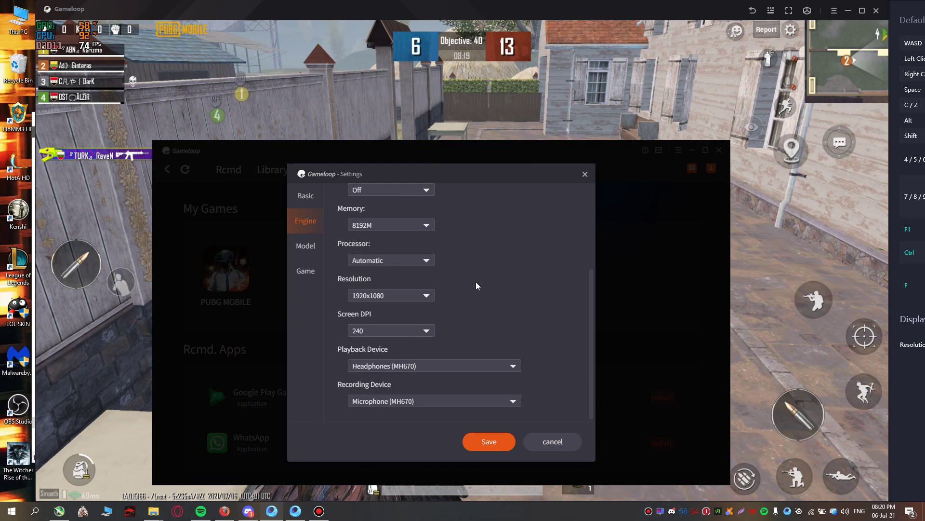
left_click(399, 296)
left_click(383, 351)
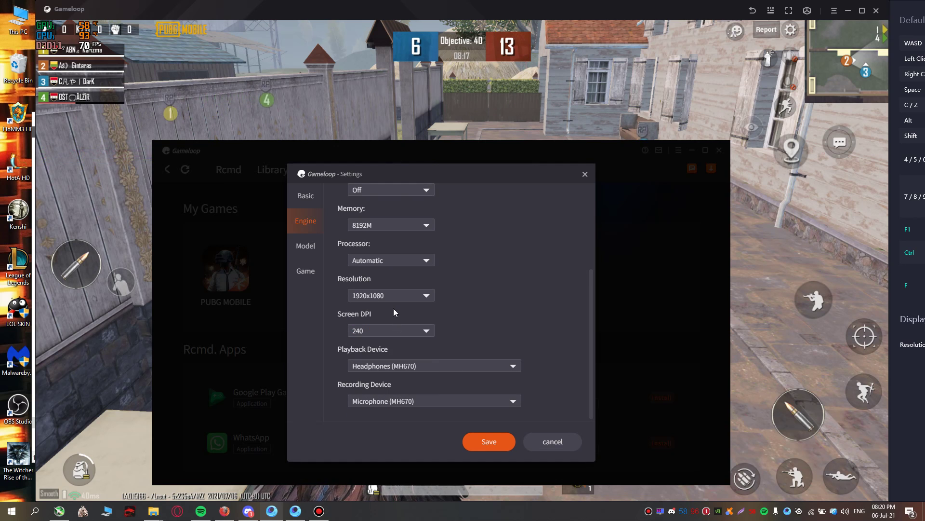
left_click(391, 295)
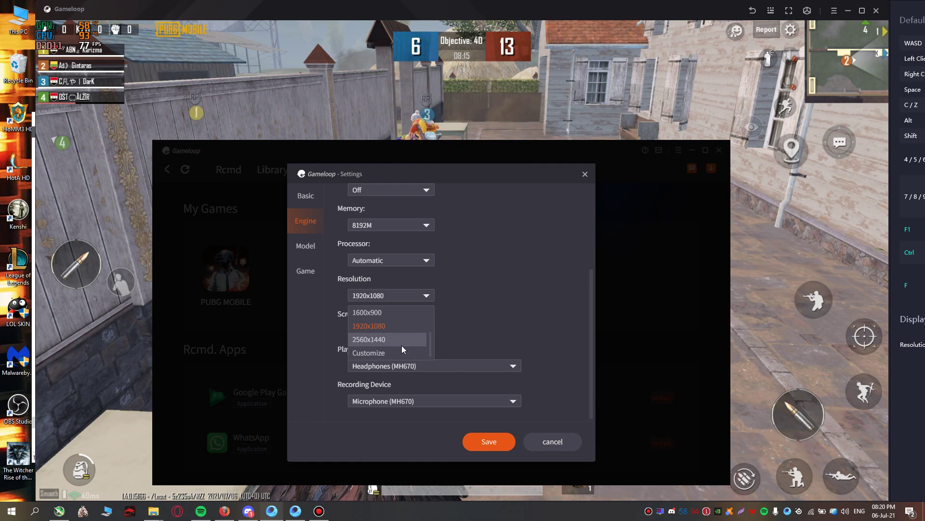
left_click(515, 322)
left_click(384, 333)
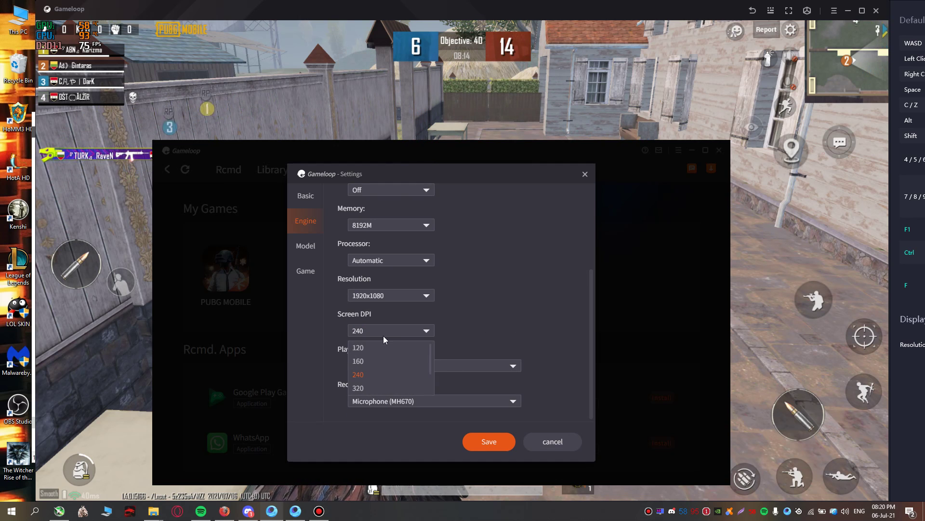
left_click(359, 332)
left_click(305, 271)
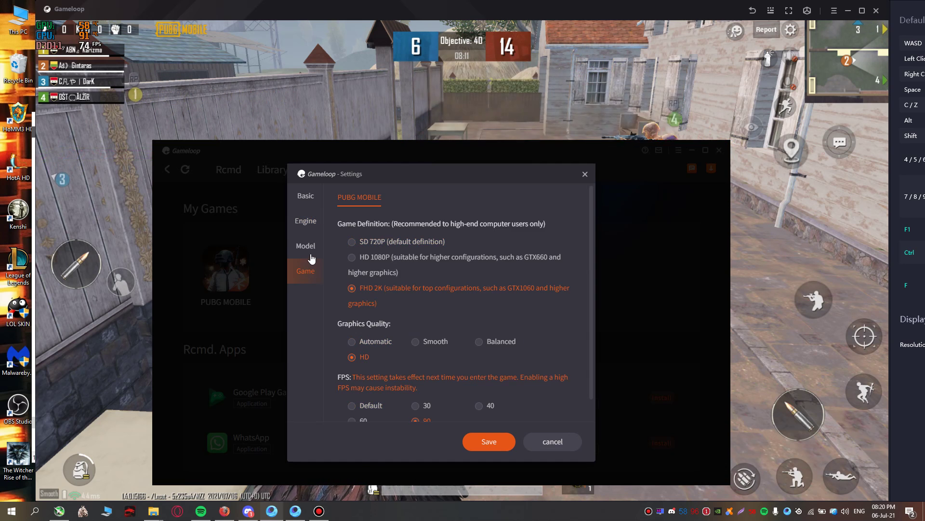
left_click(305, 246)
left_click(452, 230)
left_click(313, 310)
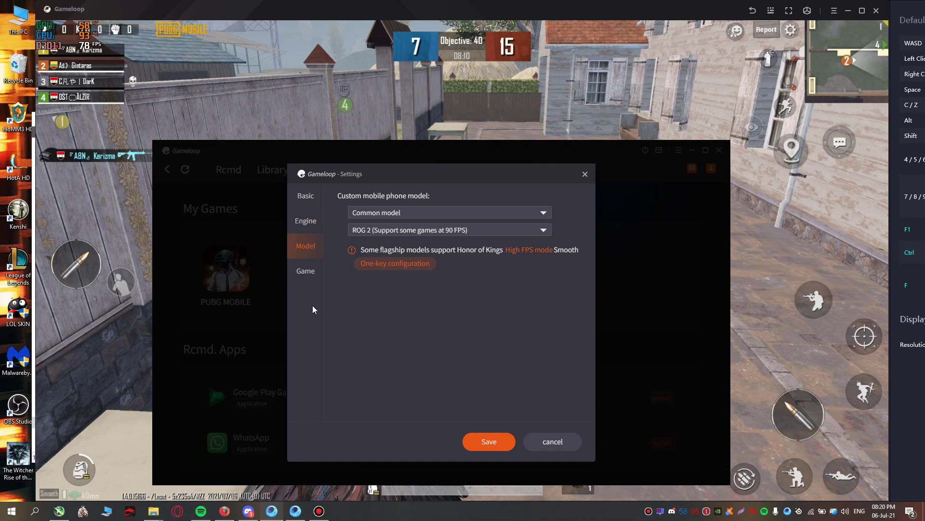
left_click(307, 271)
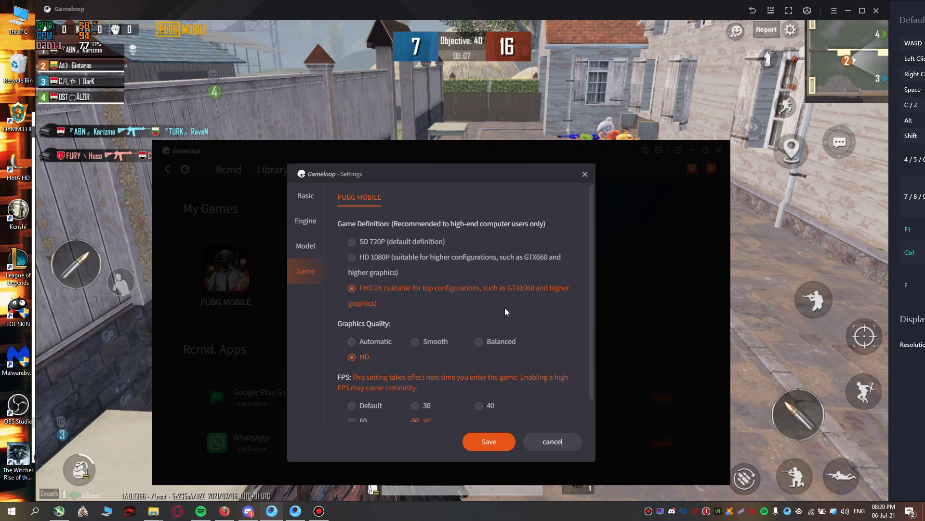
scroll(378, 294, "down", 1)
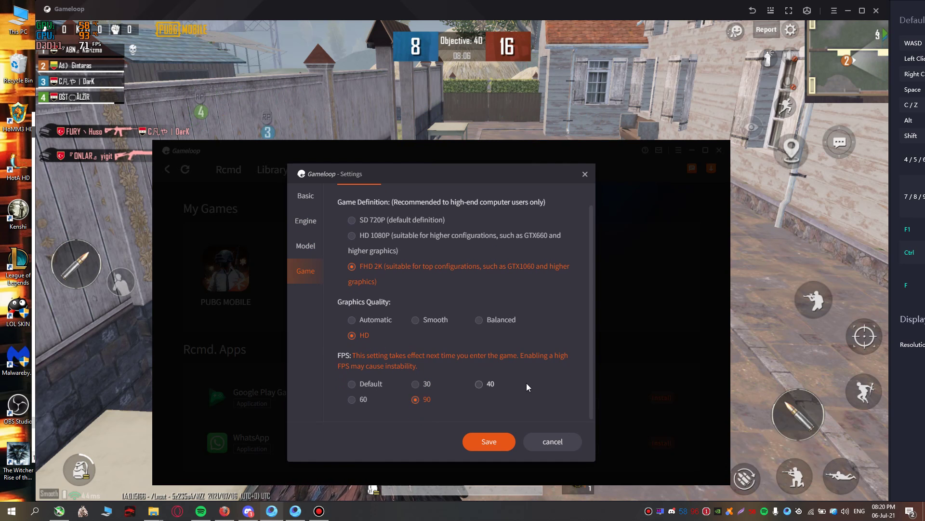
left_click(553, 441)
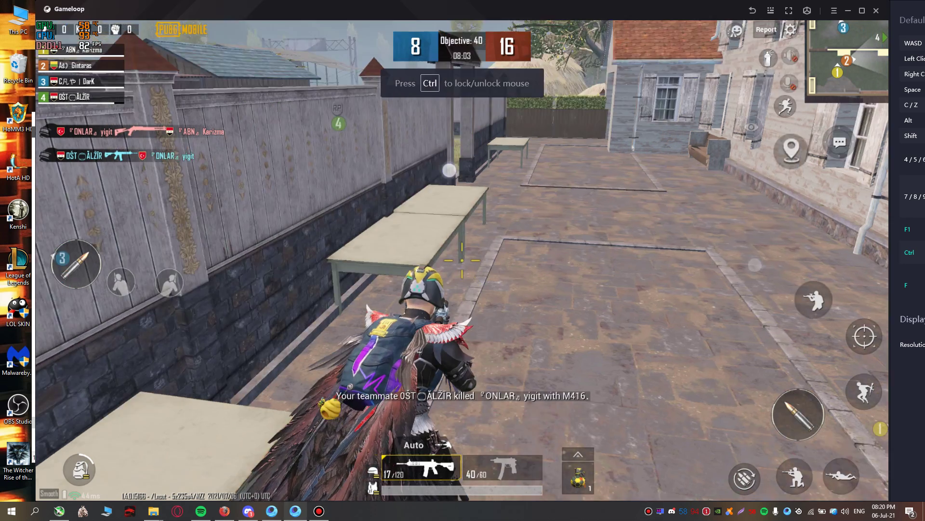
key("ctrl")
left_click(790, 29)
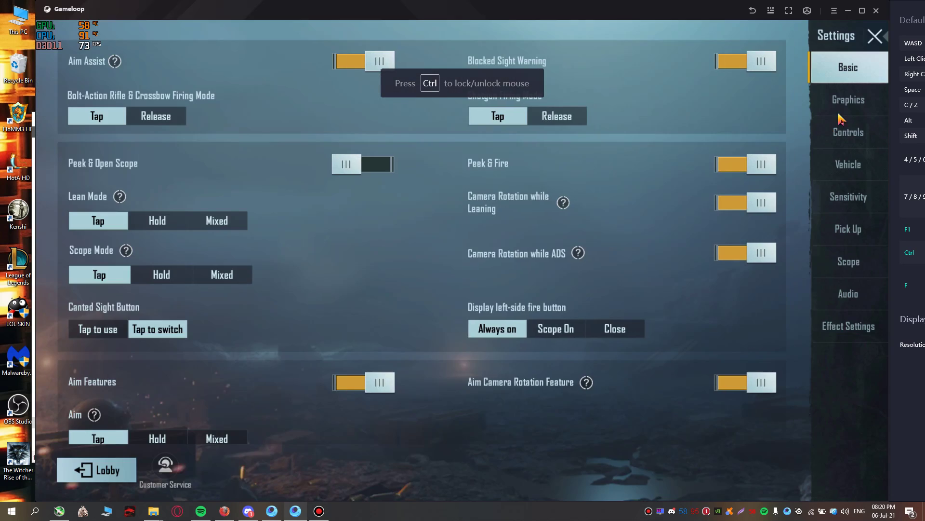
left_click(846, 102)
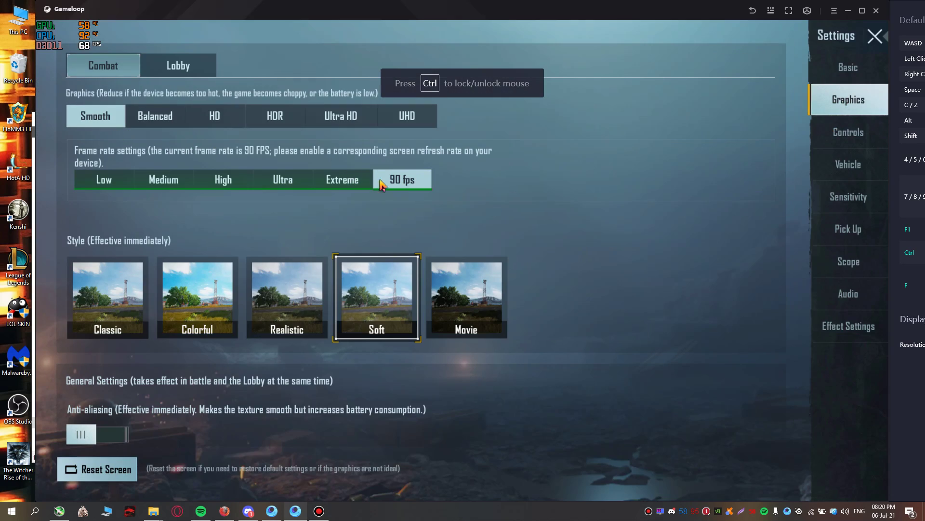
scroll(560, 254, "down", 3)
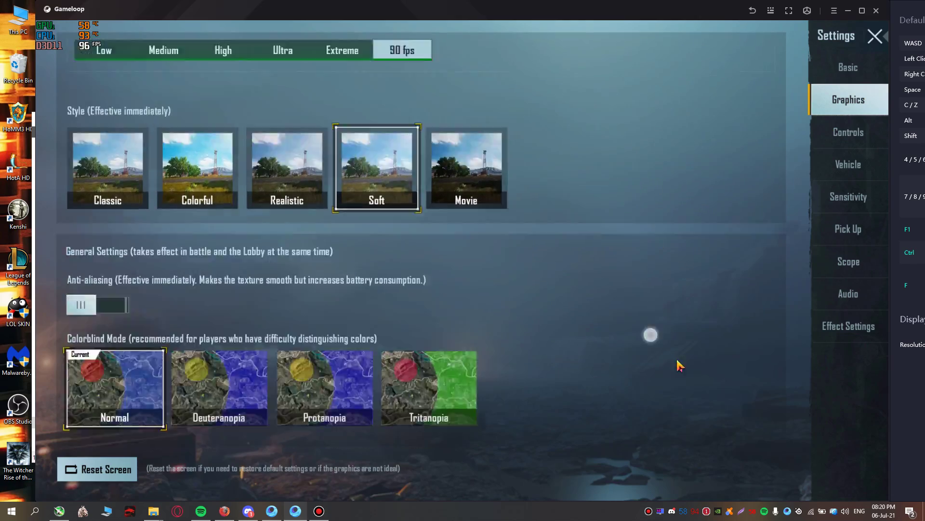
scroll(680, 365, "up", 3)
left_click(875, 37)
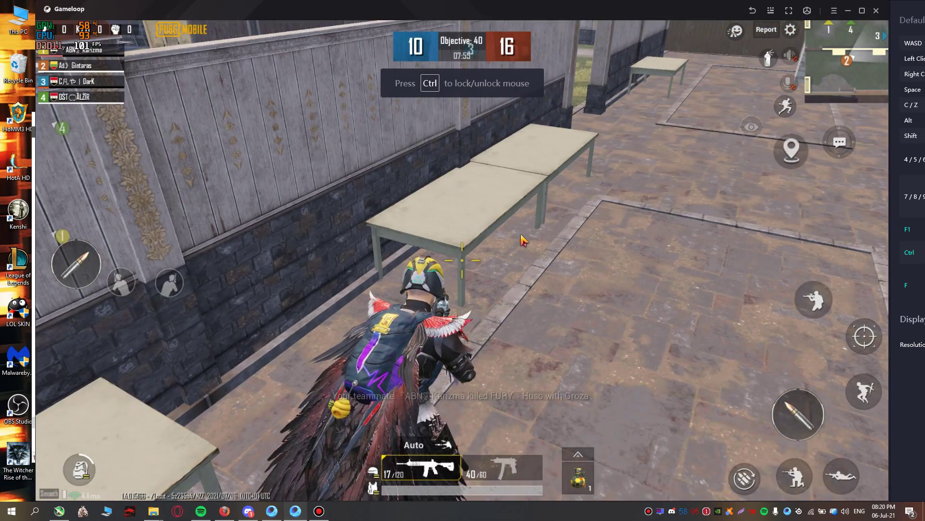
Advance past the gate, scoping in and firing at enemies until the character dies.
key("w")
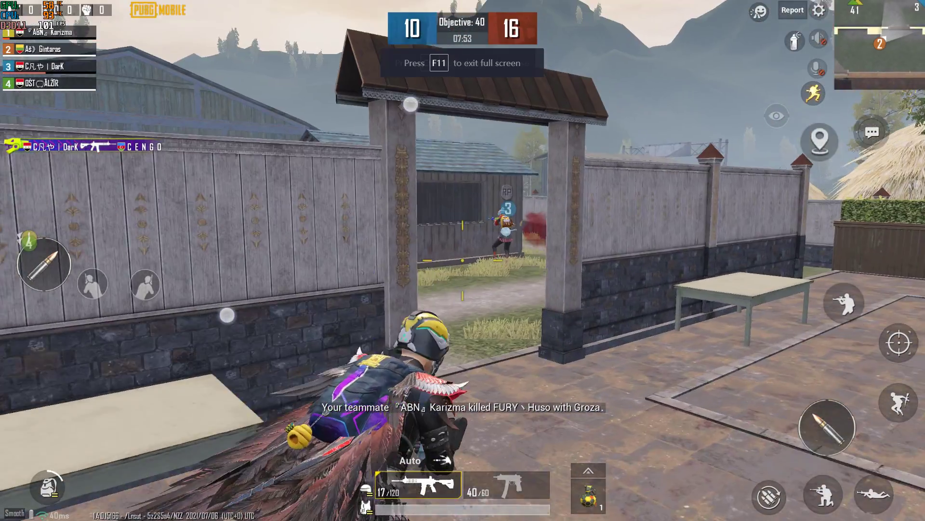
key("w")
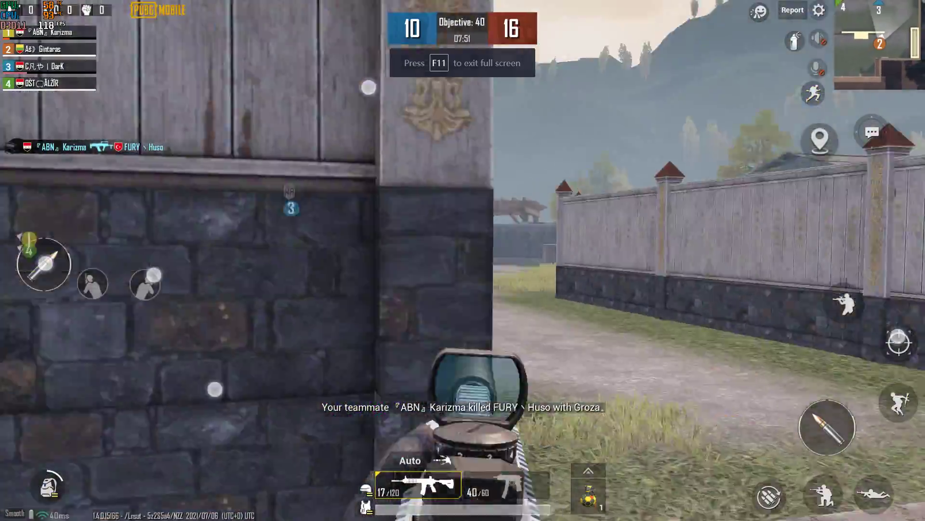
left_click(463, 261)
right_click(462, 261)
key("w")
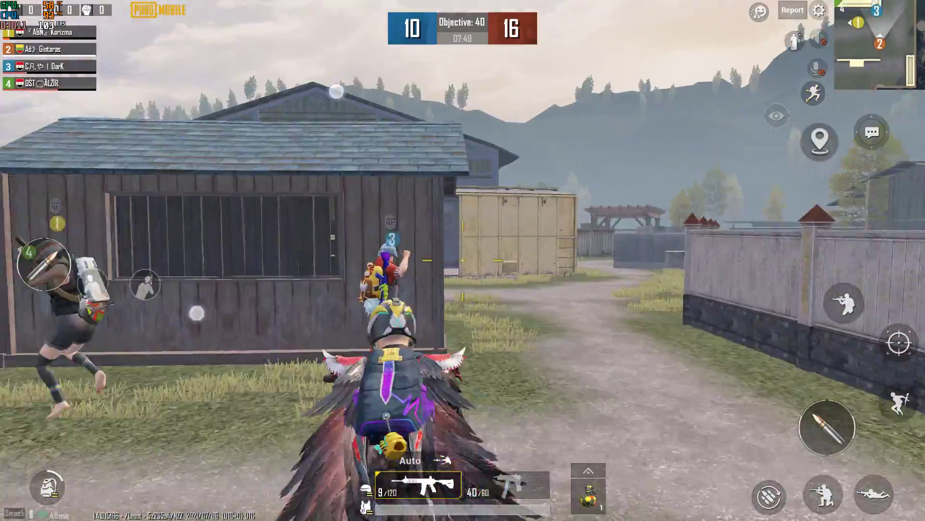
right_click(464, 260)
left_click(462, 261)
right_click(463, 261)
left_click(464, 260)
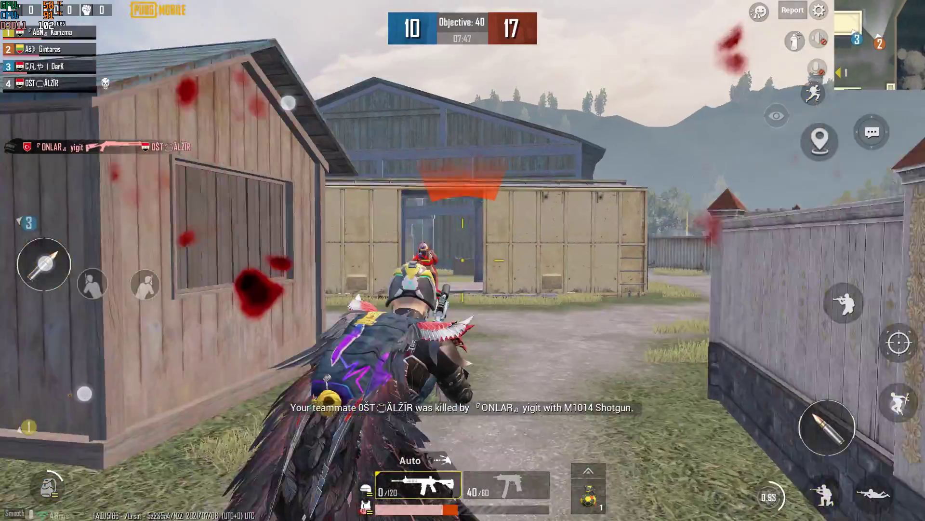